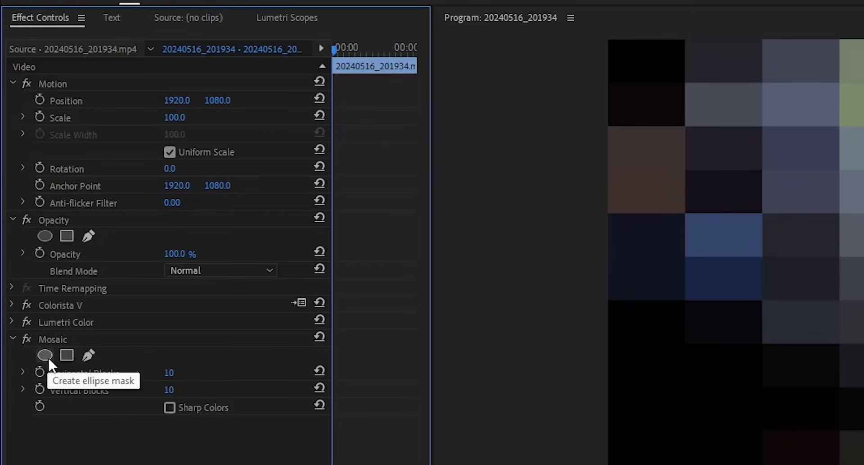
Add an ellipse mask to the Mosaic effect, shrink it to head size and place it over the person's head at 00:00:00:14.
click(45, 354)
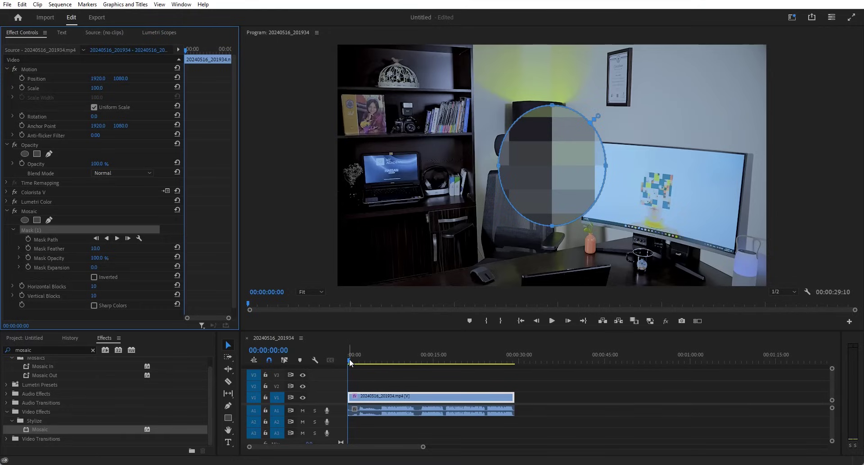
drag(349, 359, 352, 362)
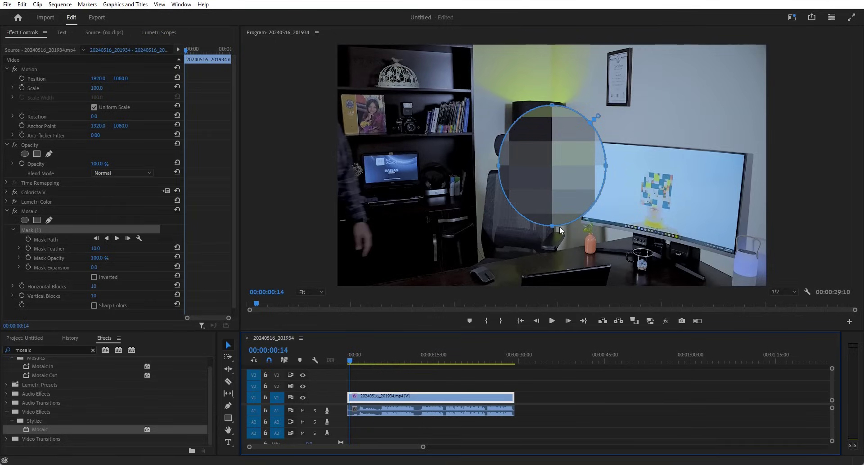
drag(553, 226, 553, 221)
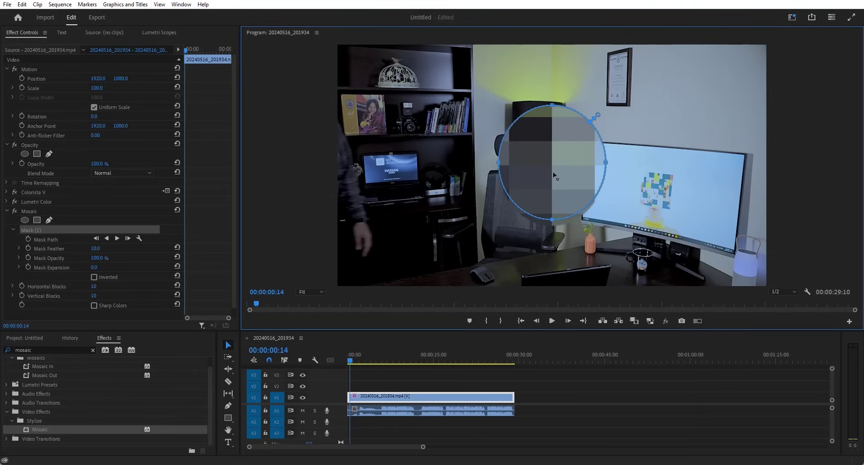
drag(553, 175, 553, 177)
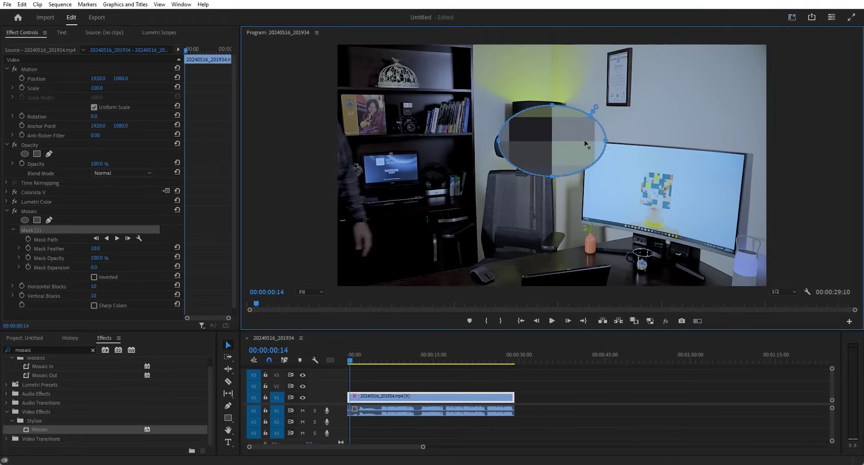
drag(578, 143, 534, 171)
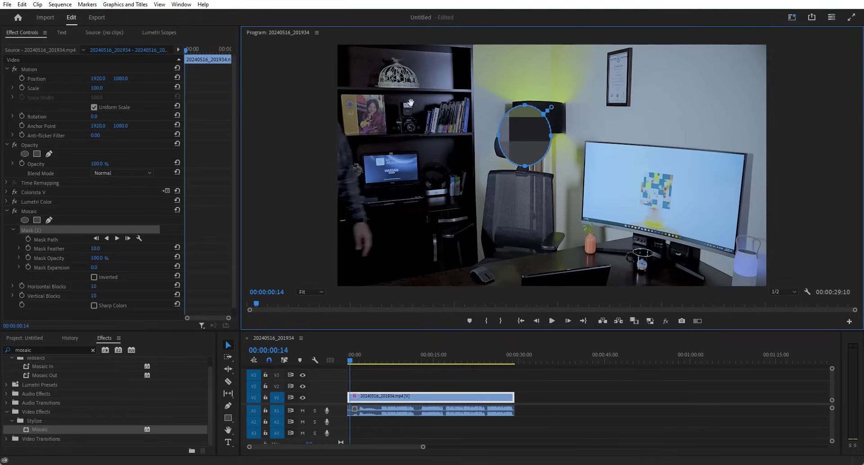
drag(365, 76, 355, 71)
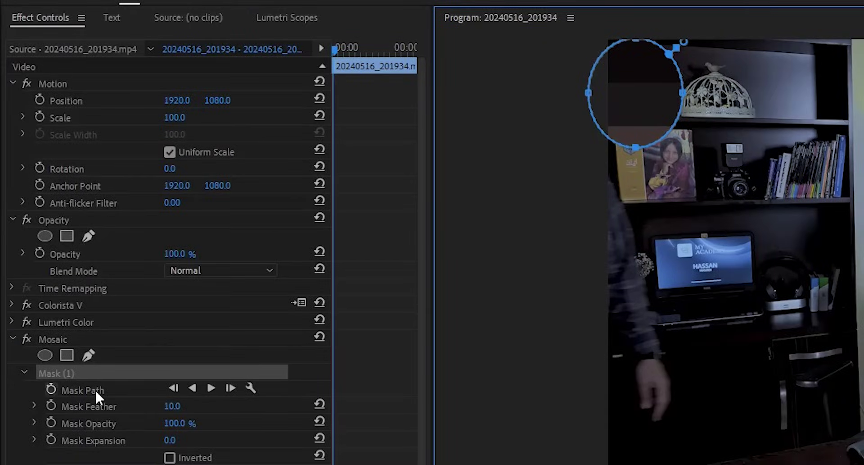
Turn on Mask Path keyframing at 00:00:00:14 and track the mask forward one frame.
click(50, 389)
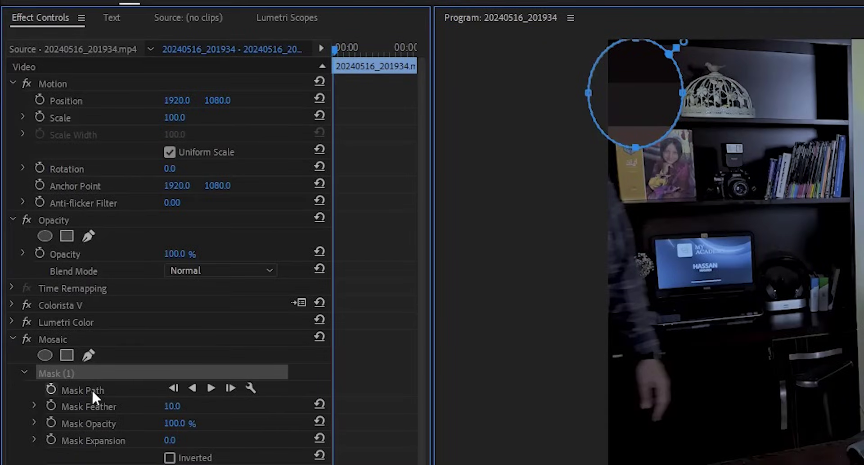
click(652, 168)
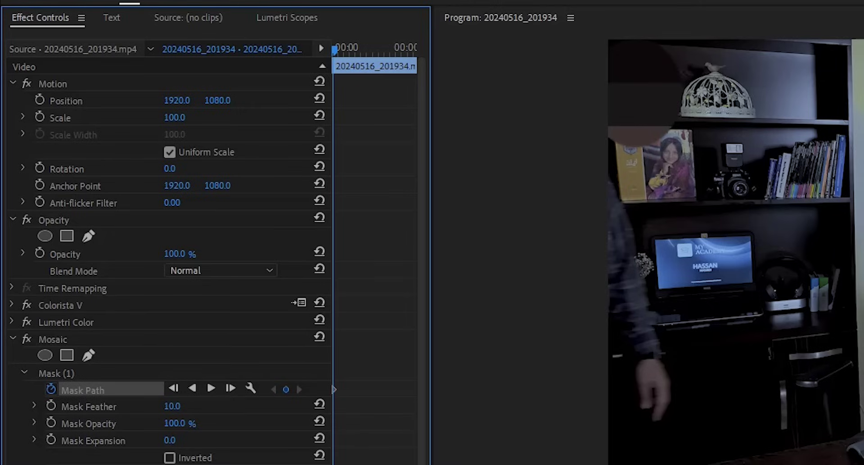
click(232, 388)
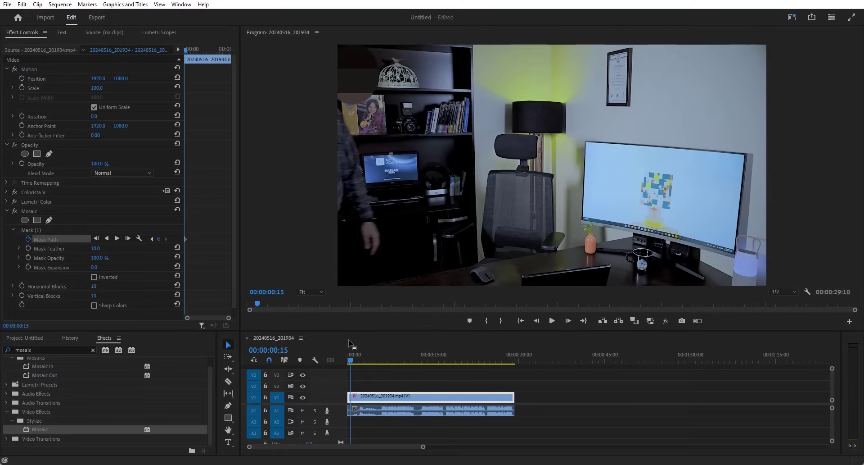
Step frame by frame through the clip, repositioning and adjusting the Mosaic mask over the moving head at 00:00:00:23.
click(350, 343)
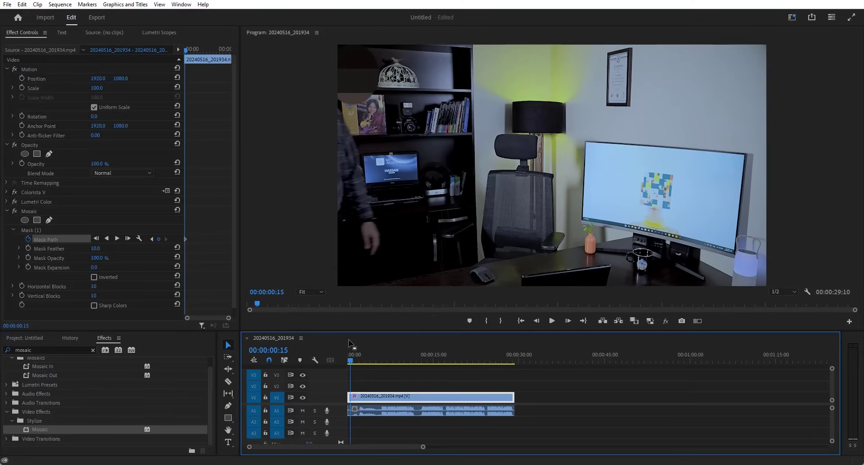
key(Right)
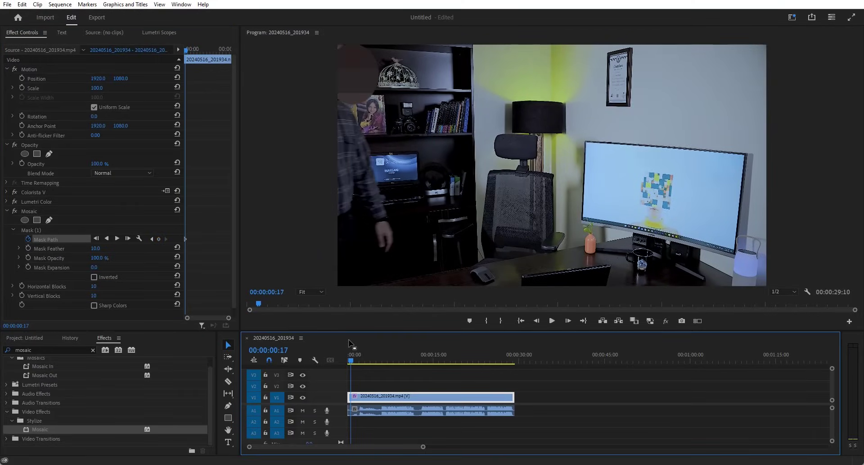
key(Right)
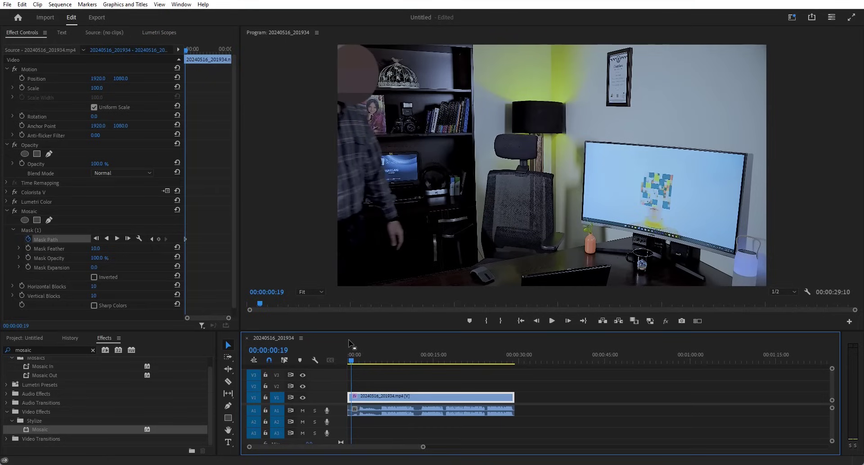
key(Right)
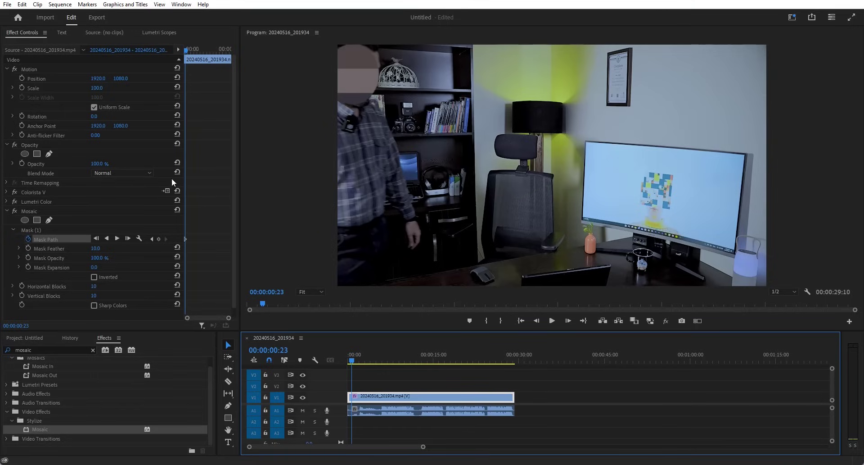
click(31, 230)
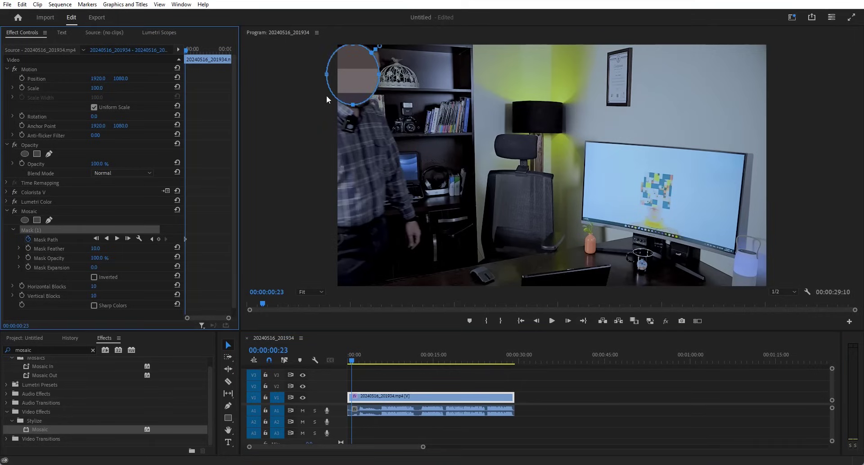
click(355, 77)
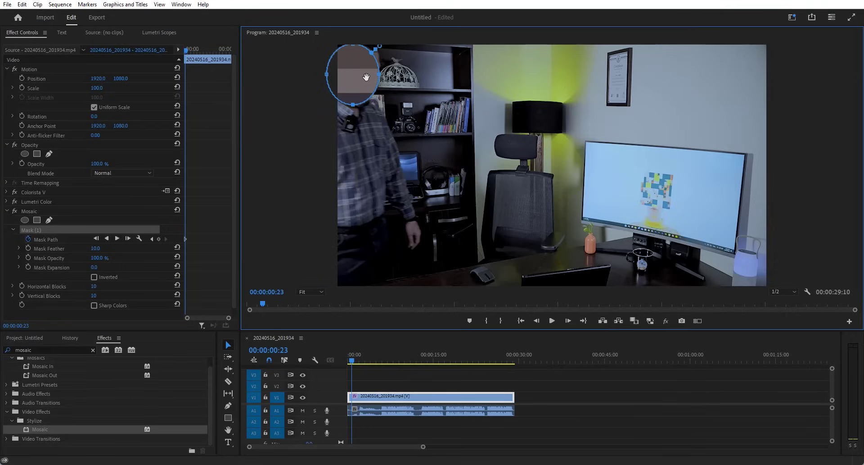
drag(366, 77, 373, 77)
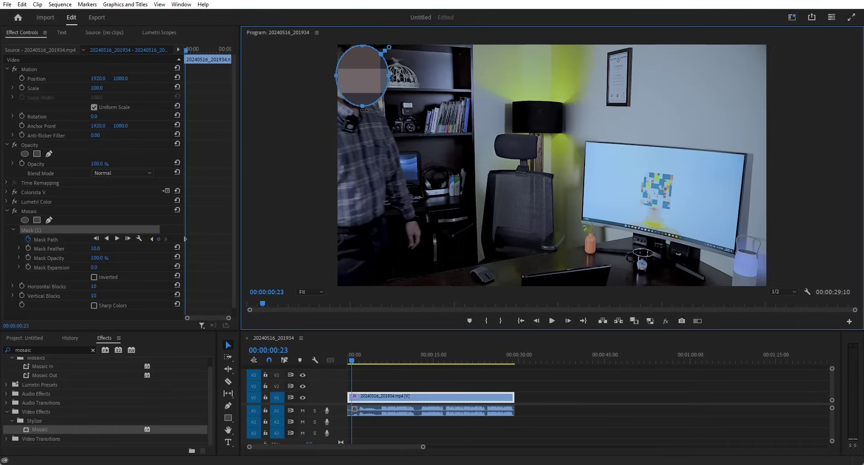
drag(363, 110, 363, 112)
click(326, 337)
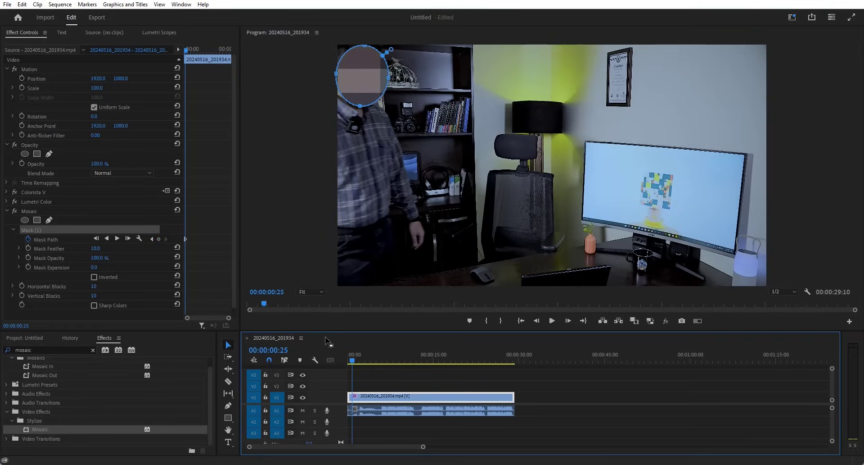
key(Right)
key(Right)
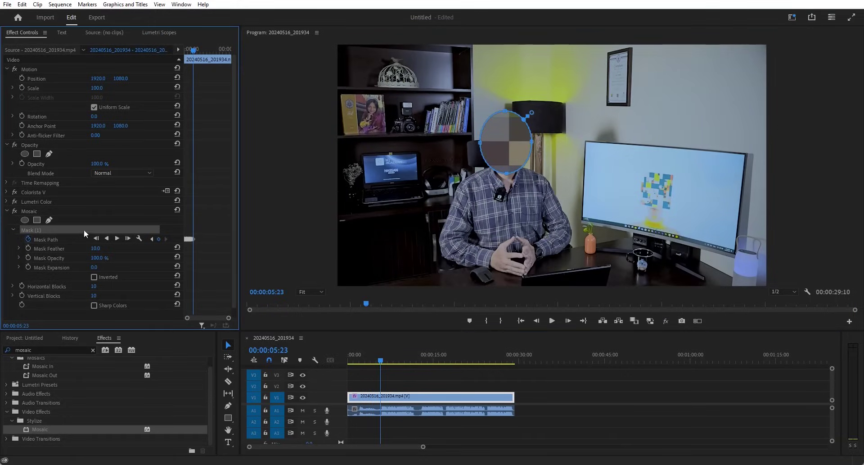
Compare the head with Mosaic off and on, and track the mask forward from 00:00:05:23, stopping at 00:00:12:19.
click(14, 212)
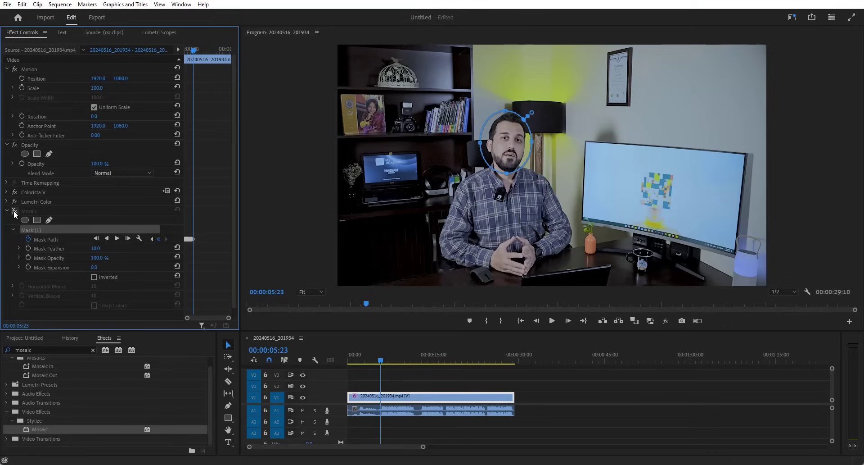
click(15, 211)
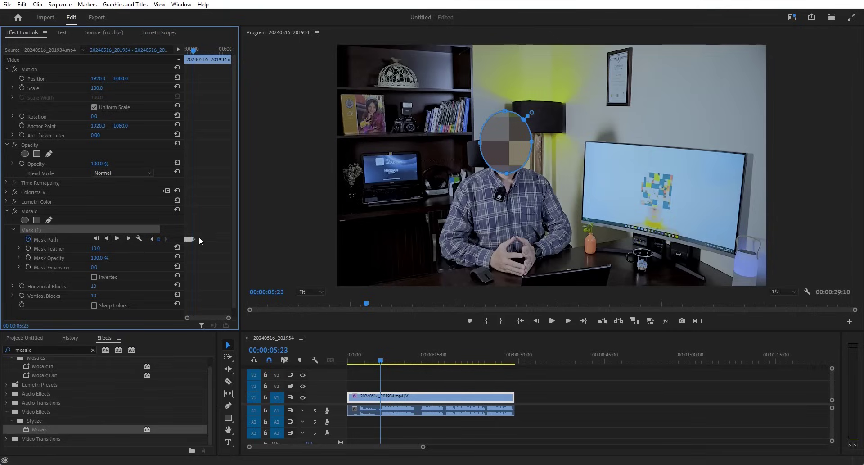
click(117, 239)
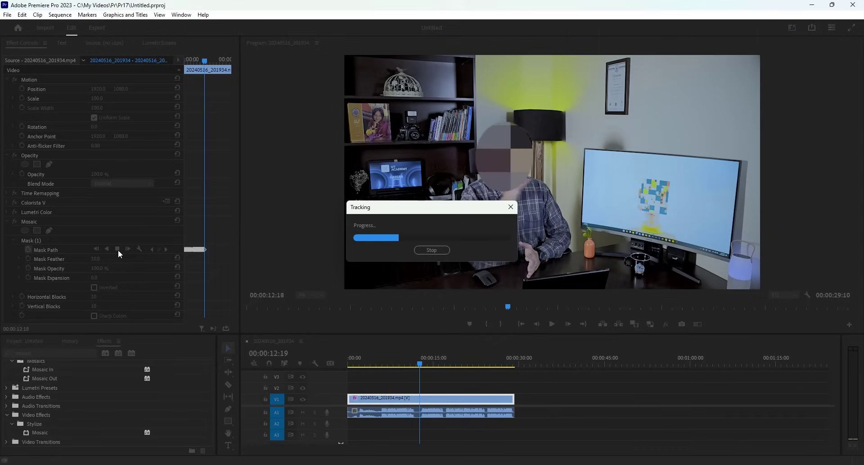
click(432, 250)
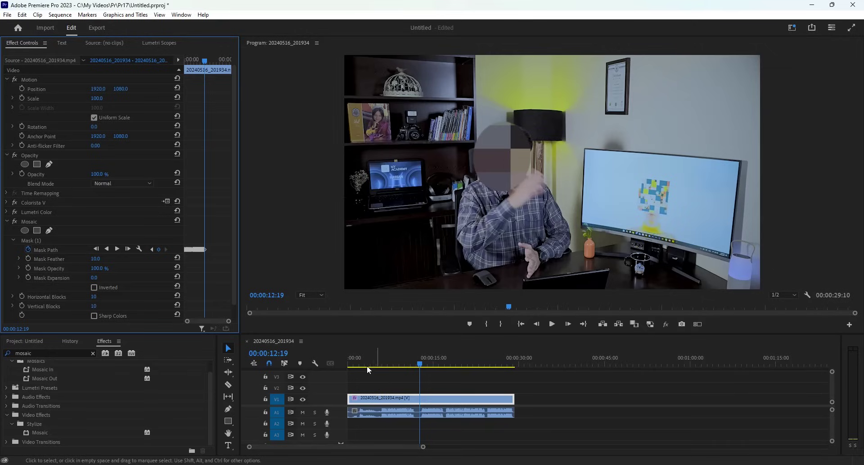
Play the sequence from the start to about 00:00:13:12 to check how well the mosaic follows the head.
click(347, 360)
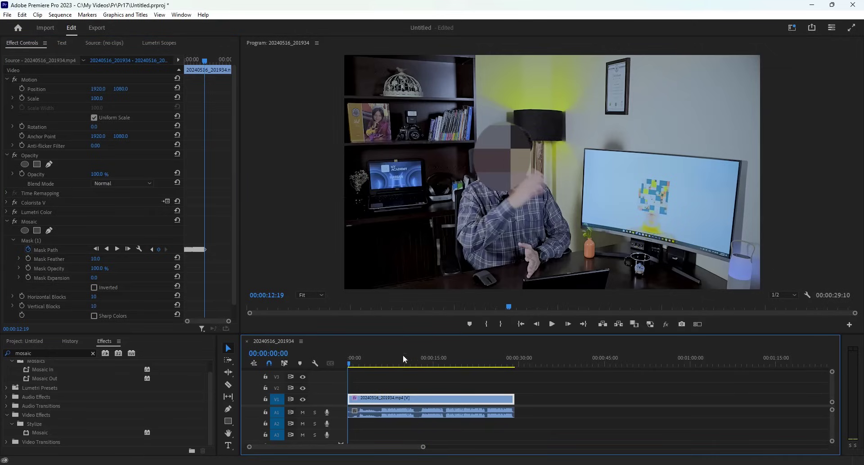
click(553, 324)
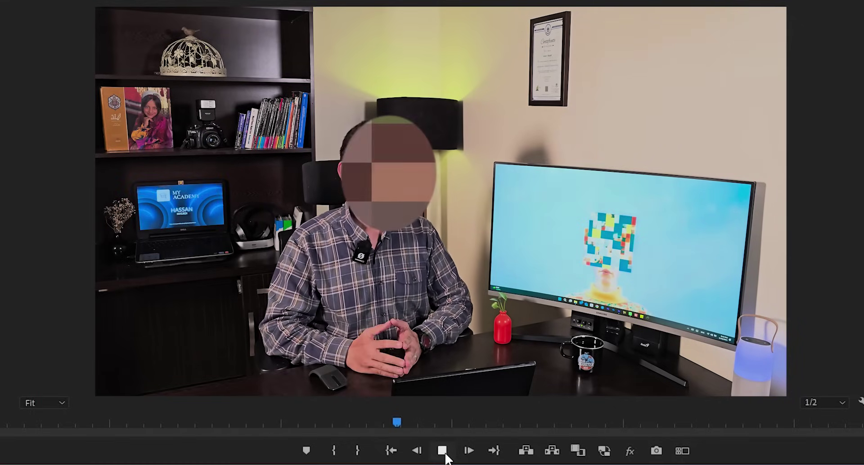
click(442, 451)
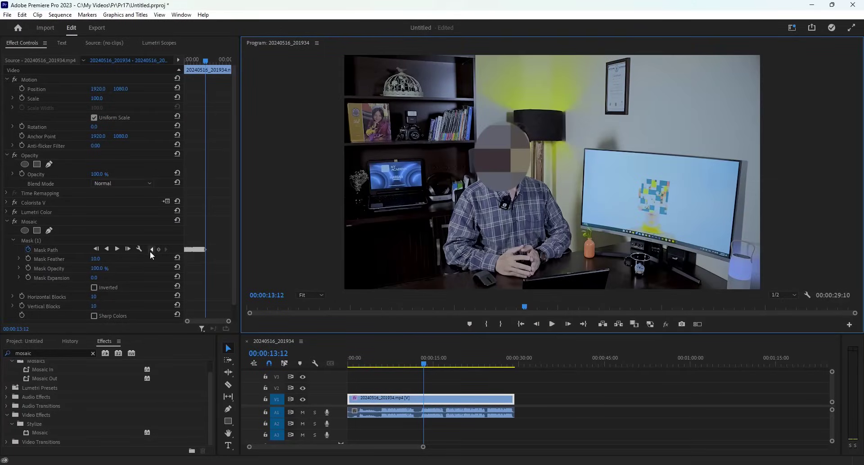
Go back along the Mask Path keyframes to 00:00:12:16 and delete the keyframes after that frame.
click(152, 250)
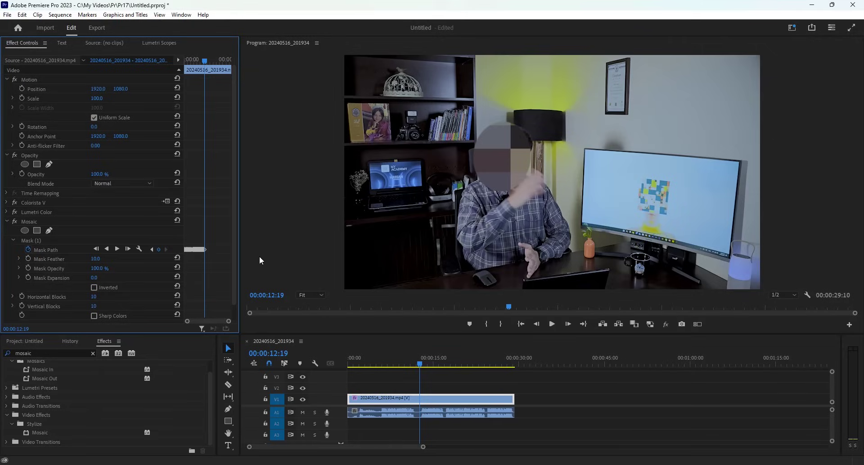
drag(229, 321, 212, 320)
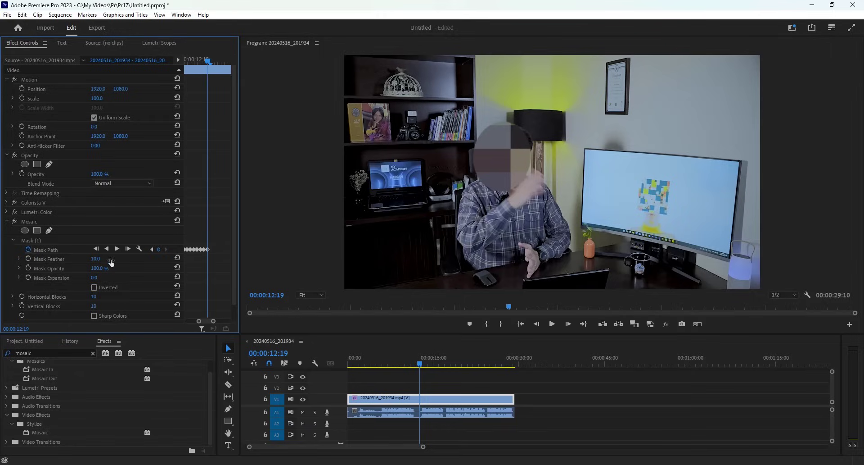
click(96, 249)
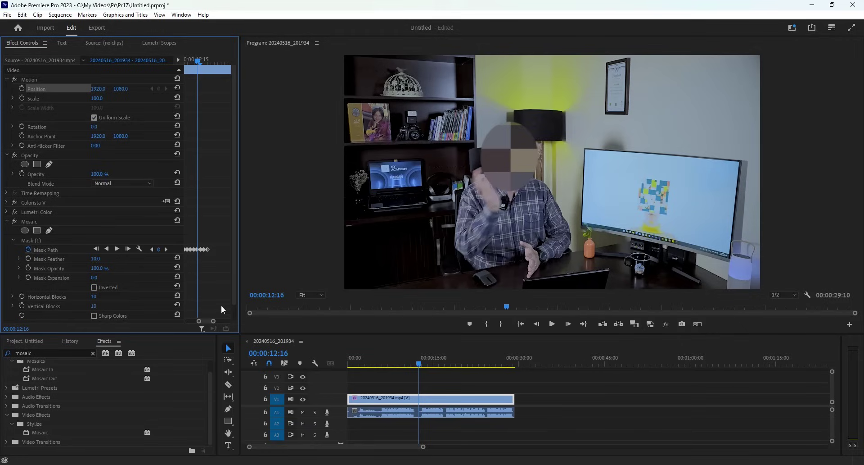
drag(214, 321, 213, 323)
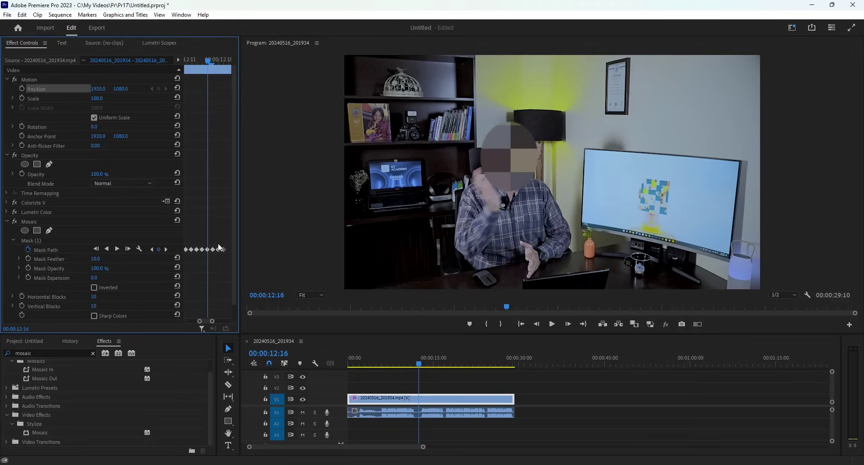
drag(225, 235, 212, 258)
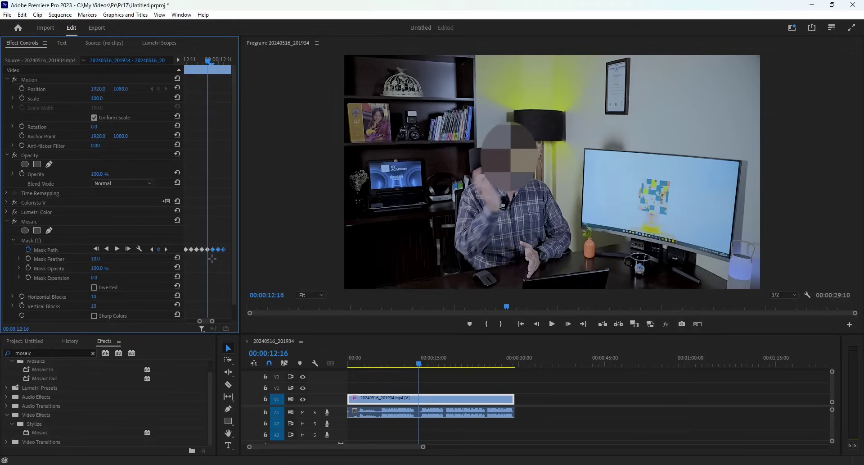
key(Delete)
drag(212, 322, 213, 322)
Reposition the Mosaic mask over the head at 00:00:12:17 and advance to 00:00:12:18.
click(330, 349)
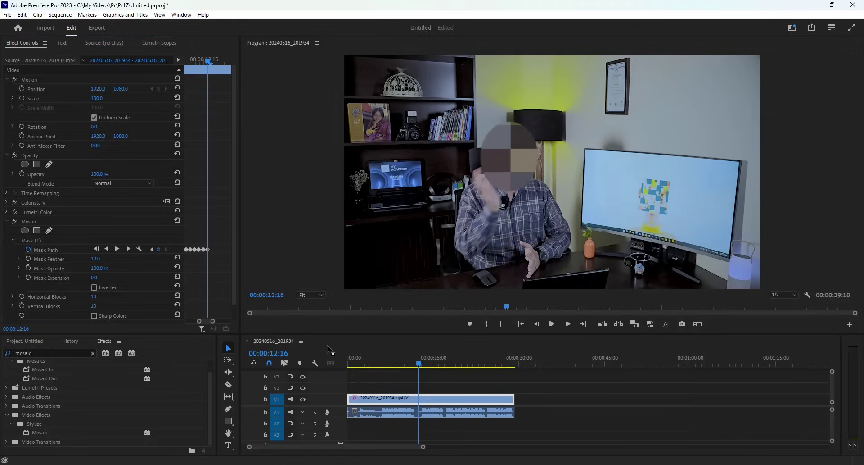
key(Right)
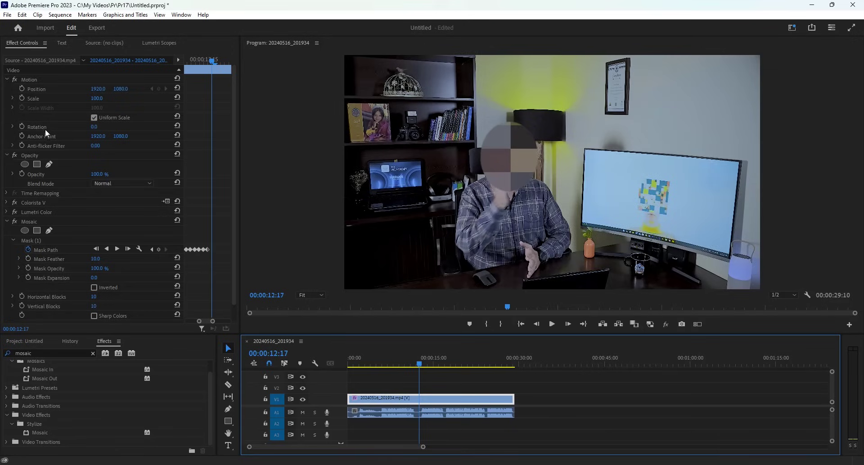
click(45, 242)
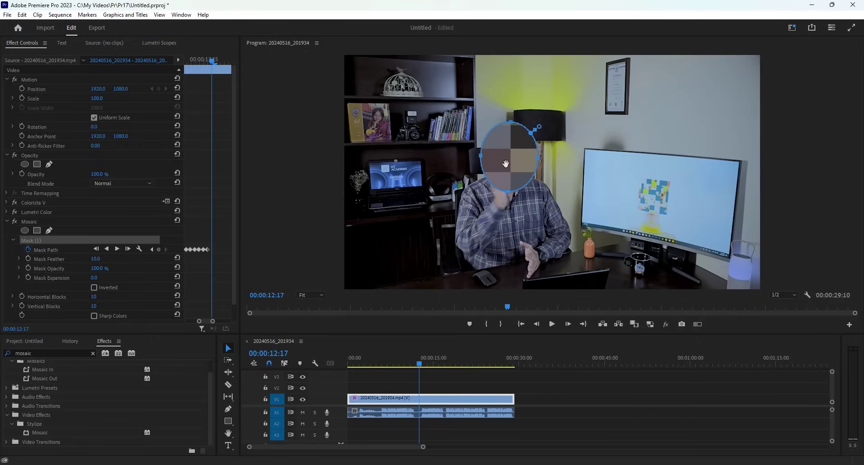
drag(506, 163, 517, 162)
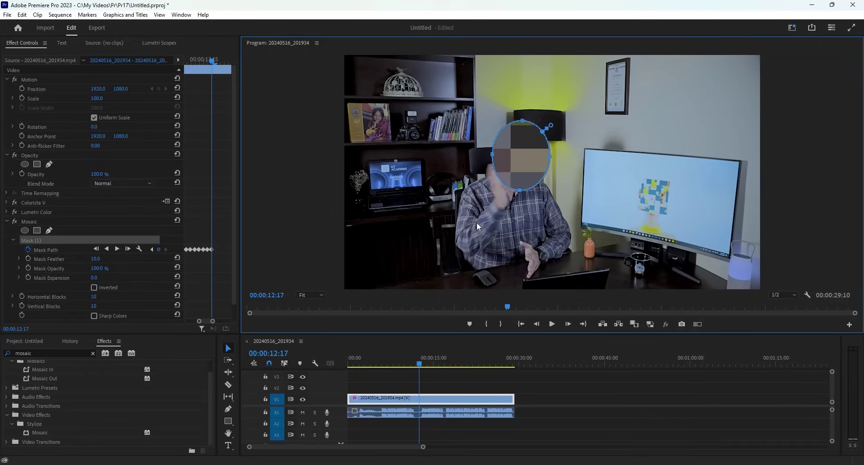
click(409, 344)
key(Right)
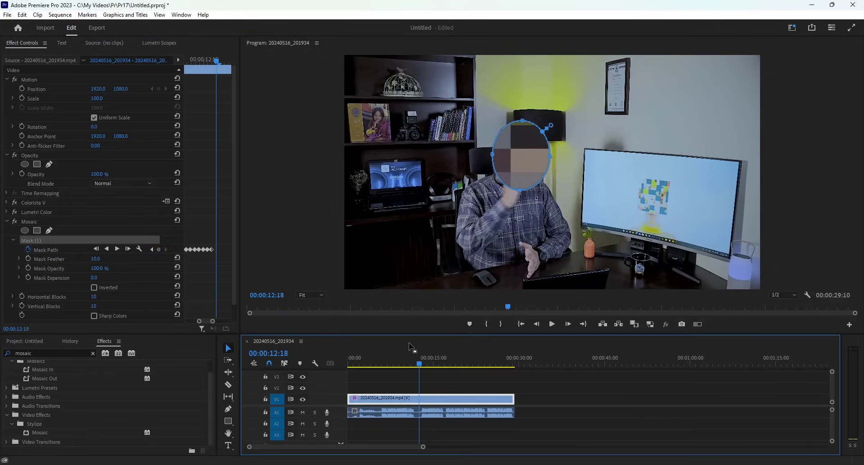
Slide the Mosaic mask off the face toward the desk monitor, following the waving hand, at 00:00:12:18, 00:00:12:19 and 00:00:12:20.
click(524, 158)
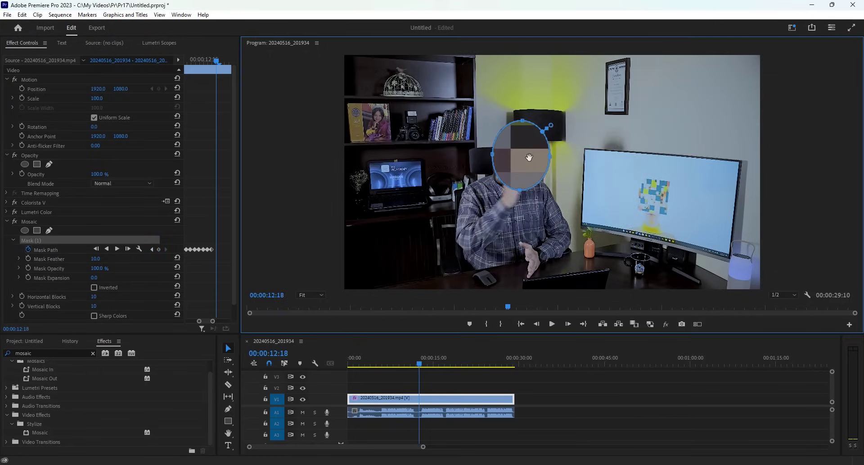
drag(529, 157, 538, 156)
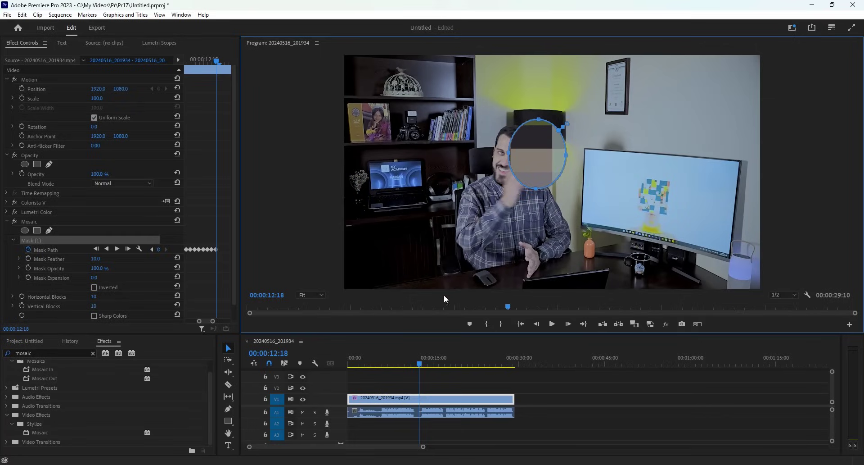
click(423, 347)
key(Right)
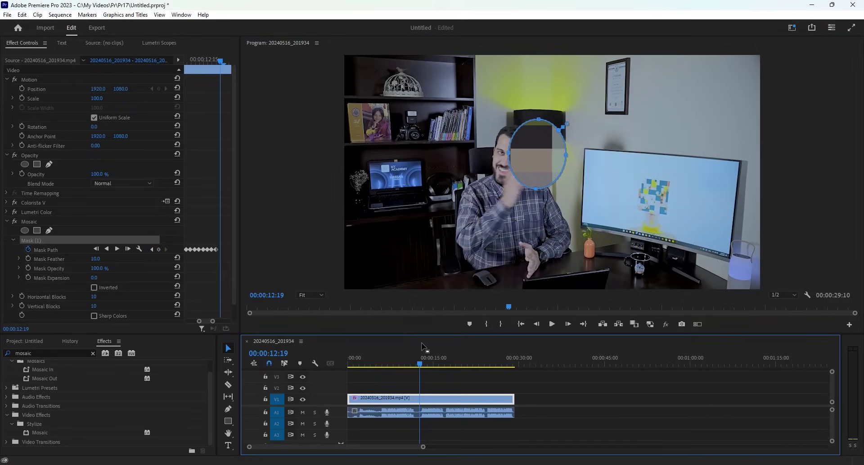
click(566, 157)
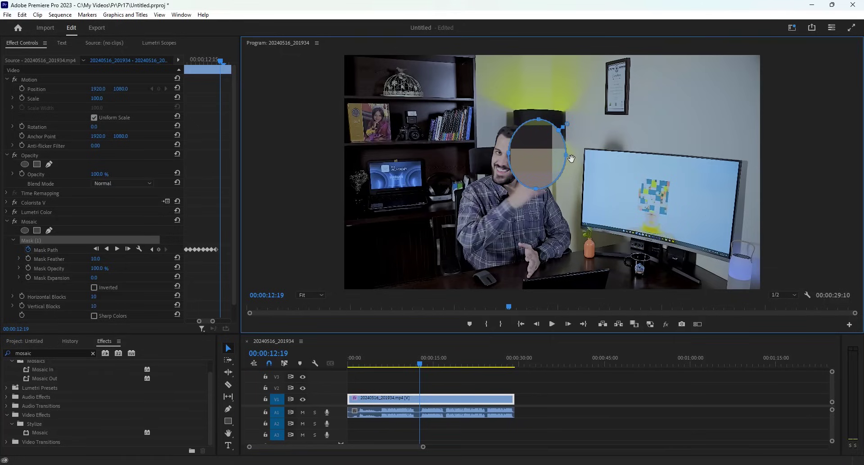
drag(570, 158, 573, 158)
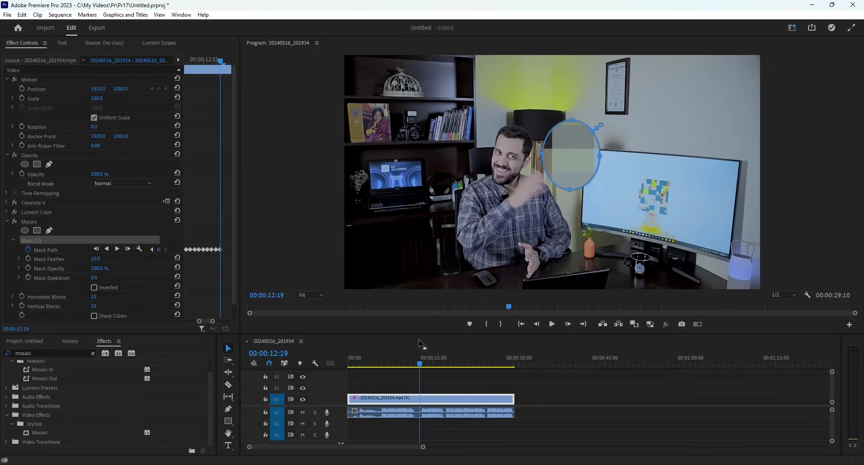
key(Right)
click(585, 162)
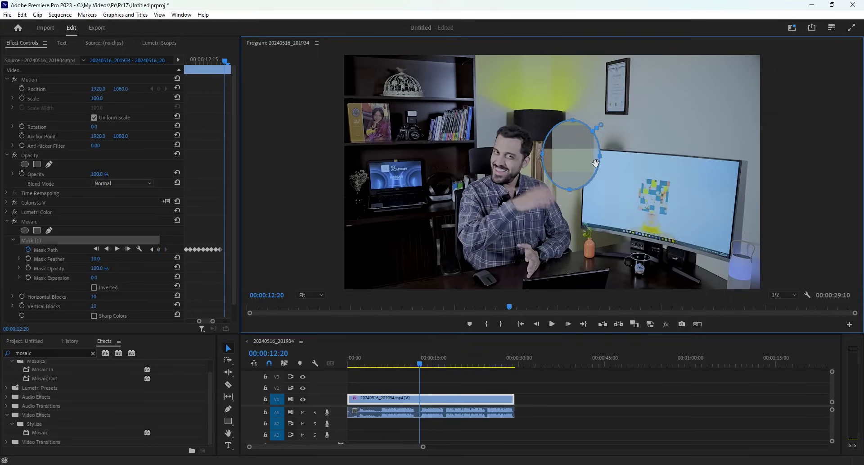
Move the Mosaic mask completely outside the frame, past the desk monitor, at 00:00:12:25.
click(419, 348)
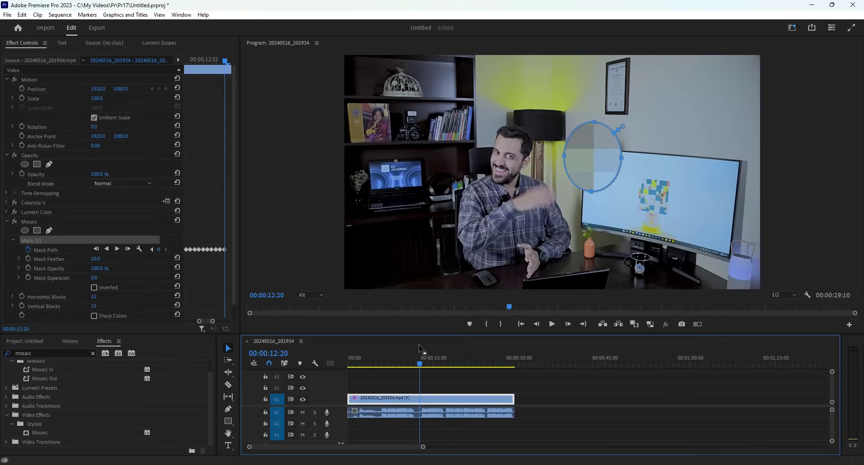
key(Right)
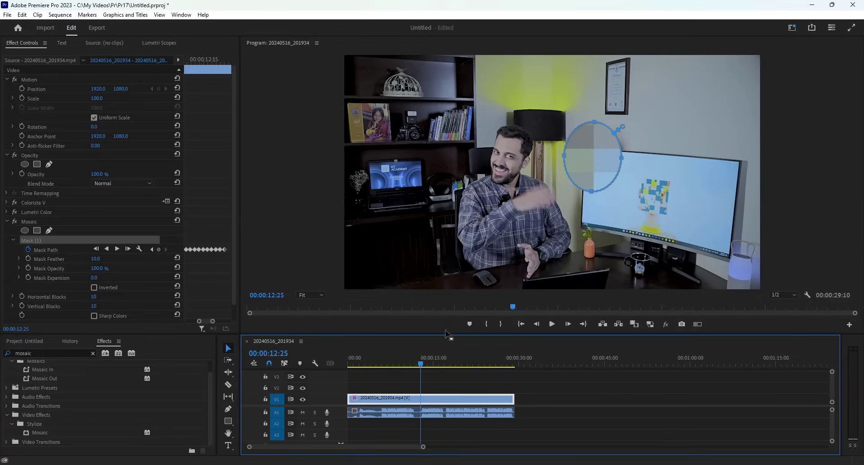
key(Right)
key(Right)
key(Right)
key(Right)
drag(593, 157, 619, 155)
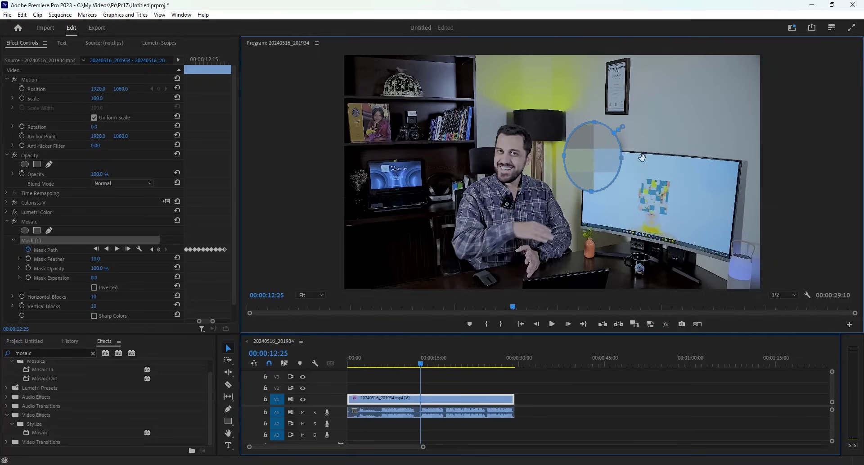
drag(729, 158, 783, 167)
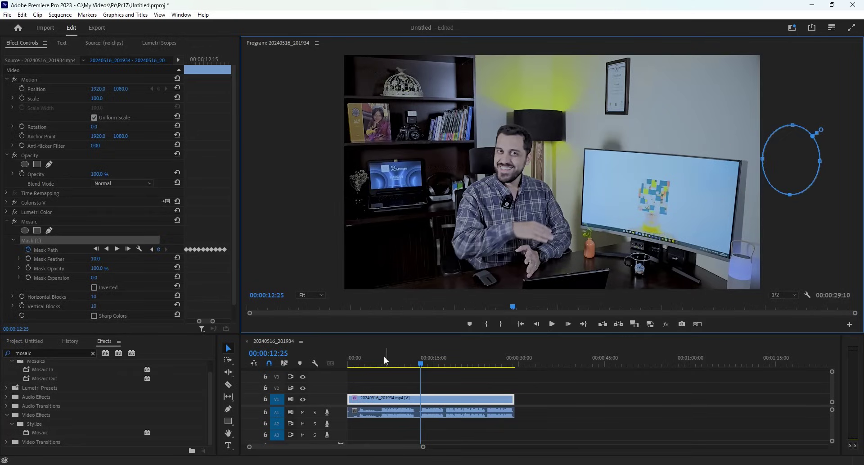
Play the sequence from the start to about 00:00:14:12 to check how the mosaic is swept off the face.
click(349, 355)
click(552, 323)
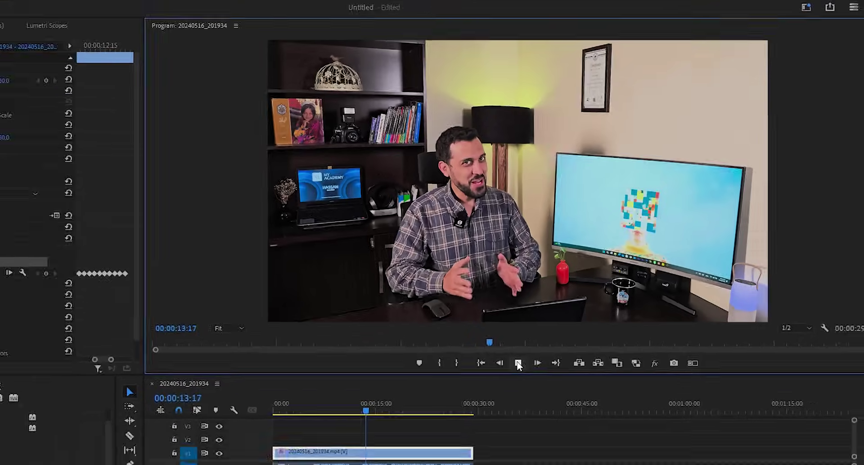
click(518, 363)
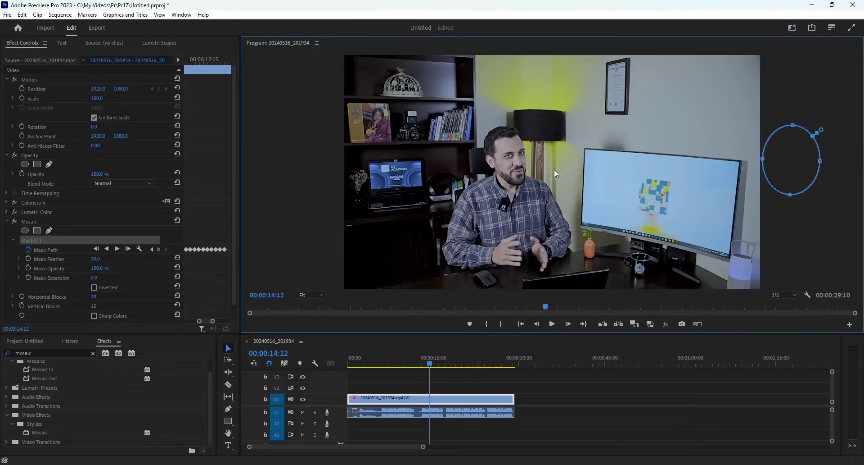
Examine the mosaic edge around the head at 00:00:10:10 and raise the Mask Feather to 71.
click(407, 358)
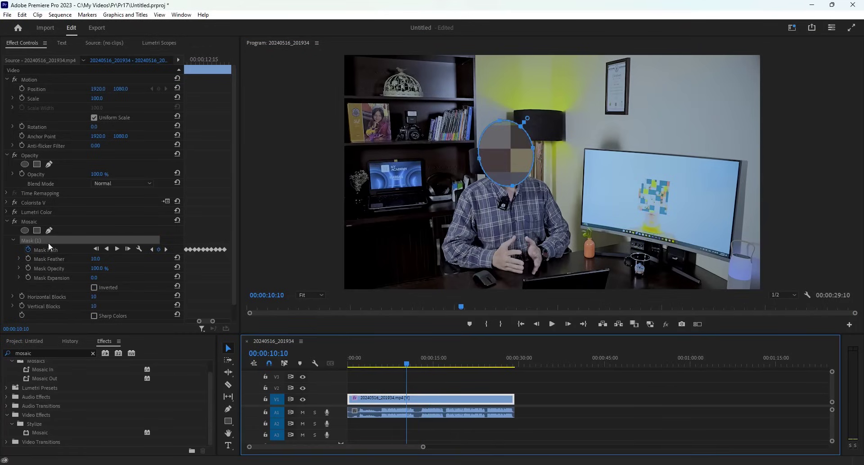
click(8, 321)
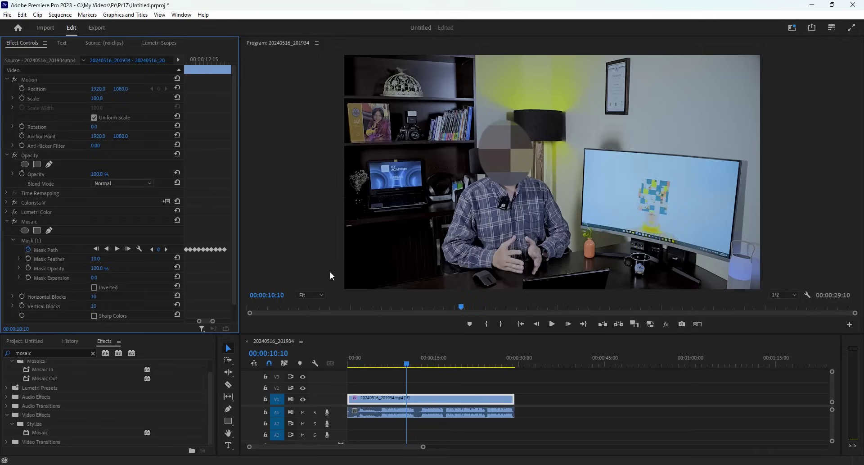
click(321, 294)
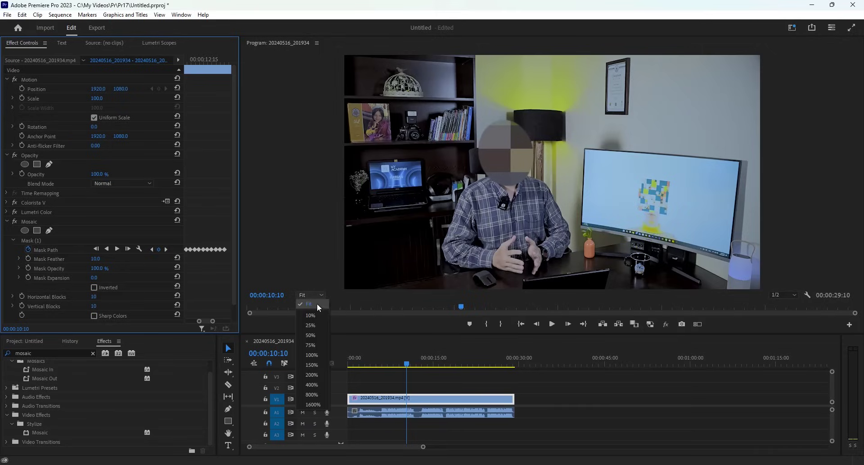
click(311, 344)
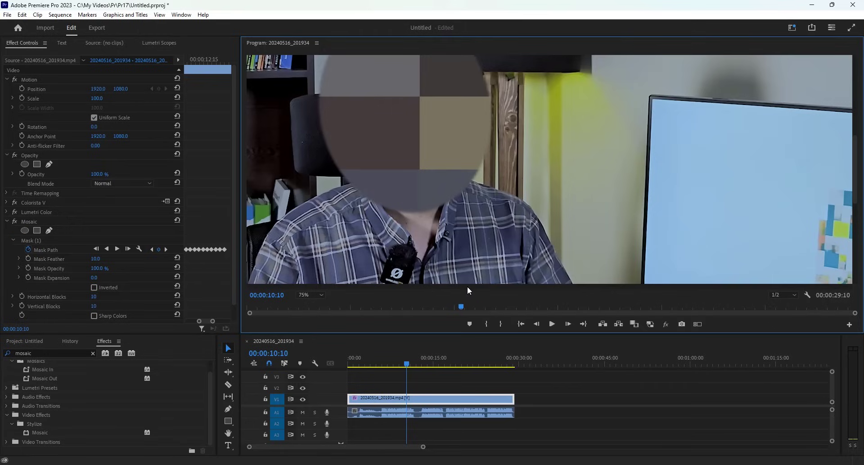
scroll(856, 161, left, 2)
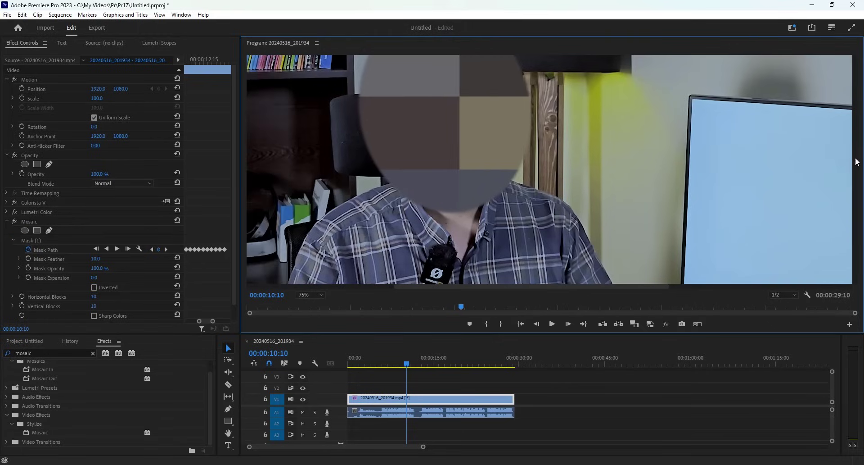
scroll(857, 141, up, 2)
scroll(857, 141, up, 1)
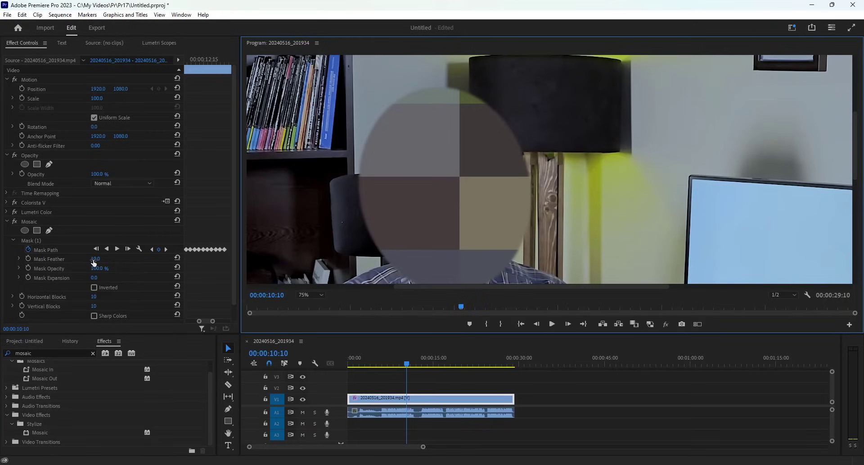
drag(94, 263, 121, 263)
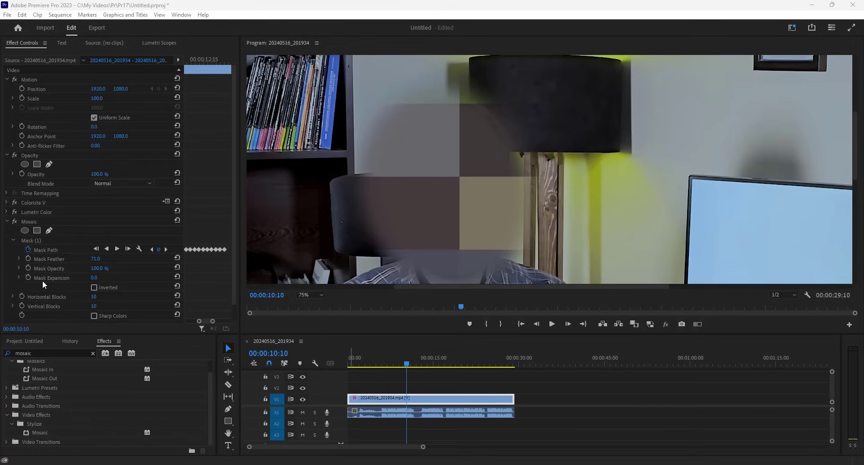
Set the Mosaic mask's Mask Expansion to 20.
click(92, 280)
key(Return)
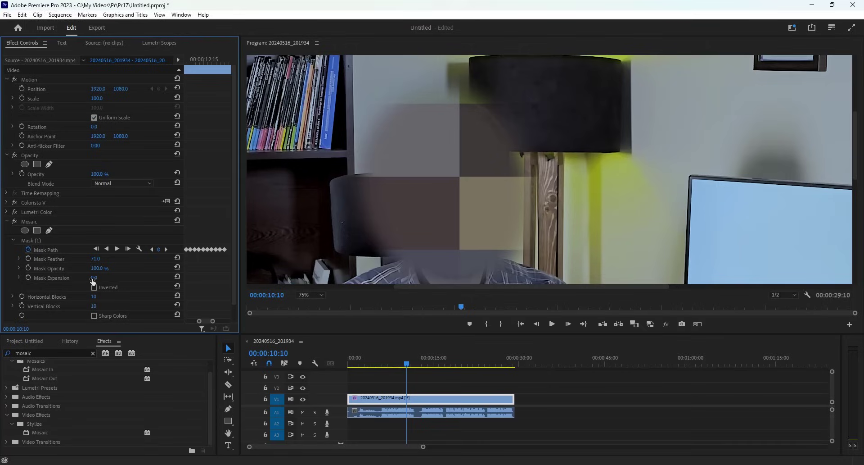
drag(94, 278, 96, 277)
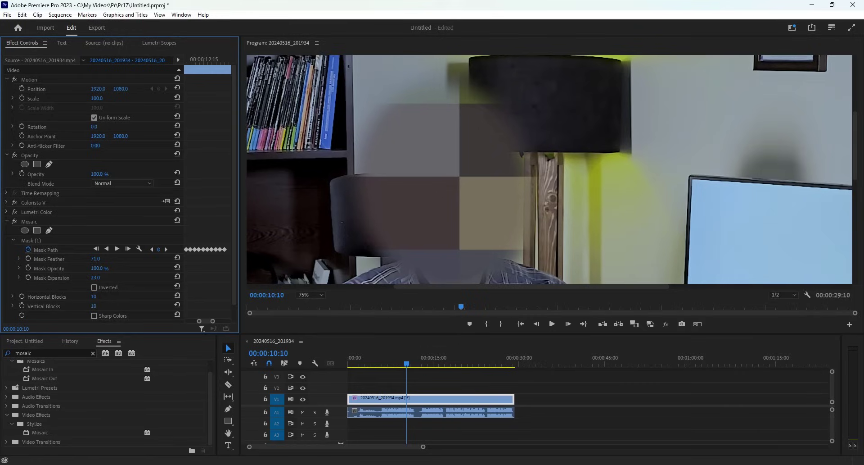
drag(94, 278, 96, 277)
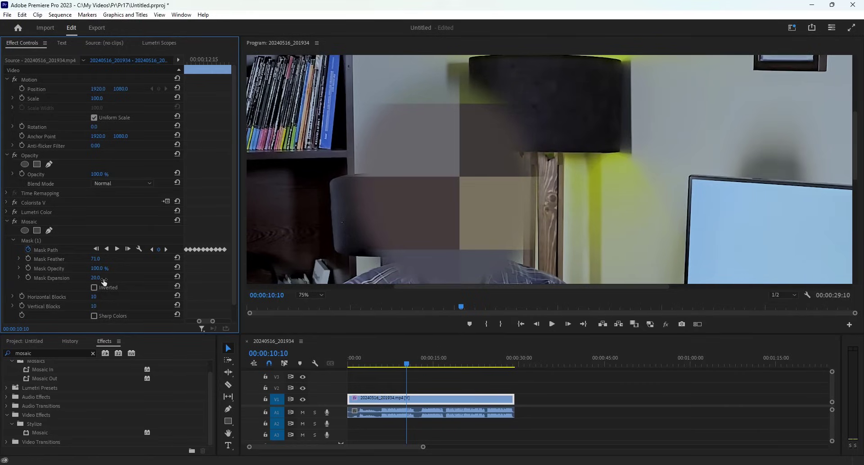
drag(96, 277, 91, 277)
Set the Mosaic effect's Horizontal Blocks and Vertical Blocks to 50 each.
click(305, 294)
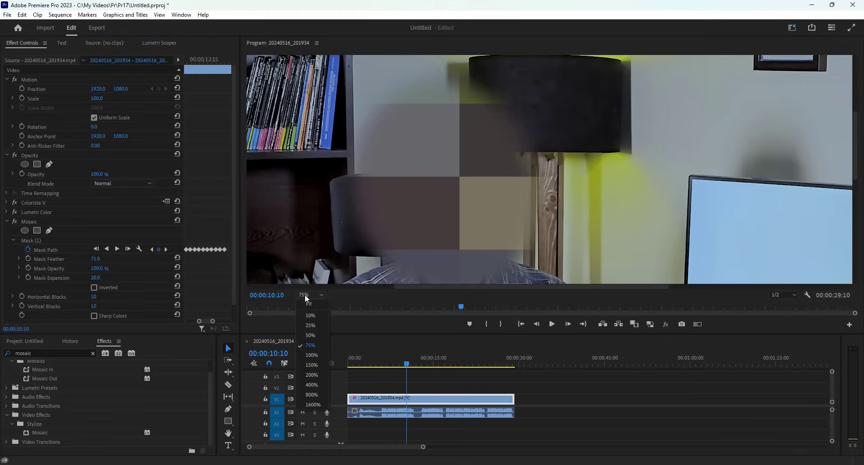
click(312, 303)
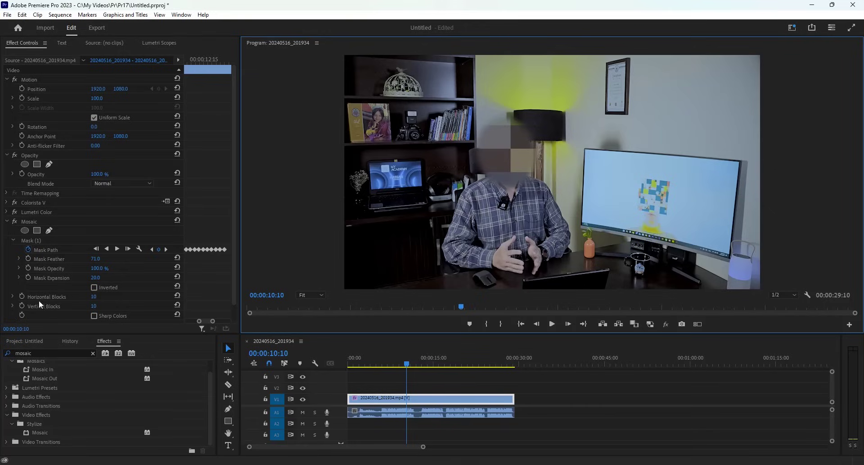
click(94, 296)
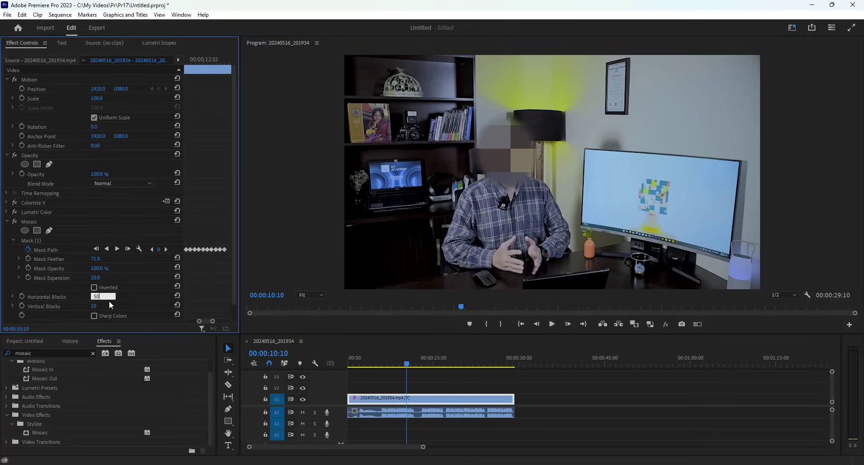
click(94, 305)
text(50)
key(Return)
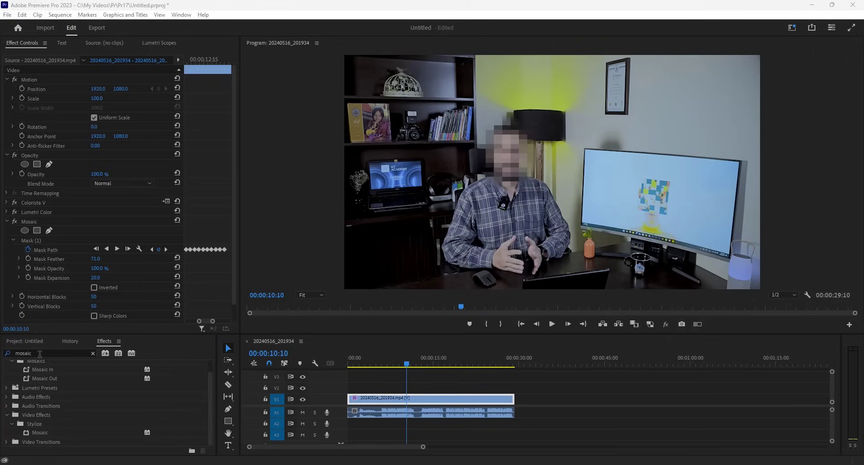
Search the effects for "pitch shifter" and apply Pitch Shifter to the clip's audio on track A1.
click(24, 353)
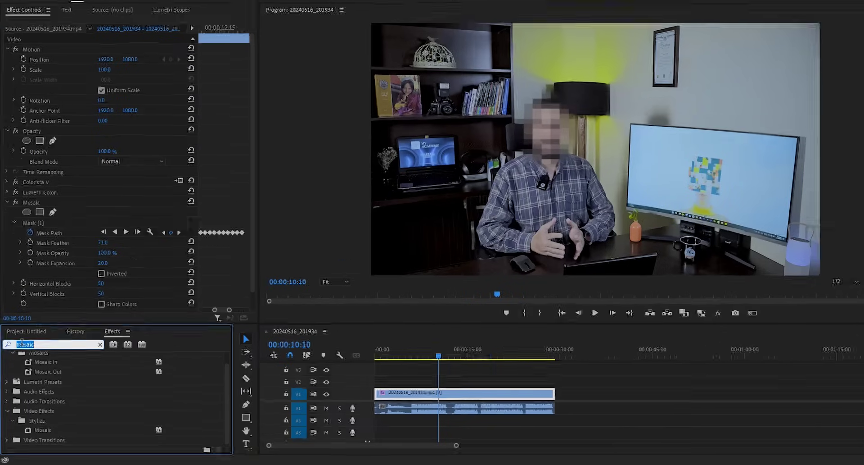
text(pi)
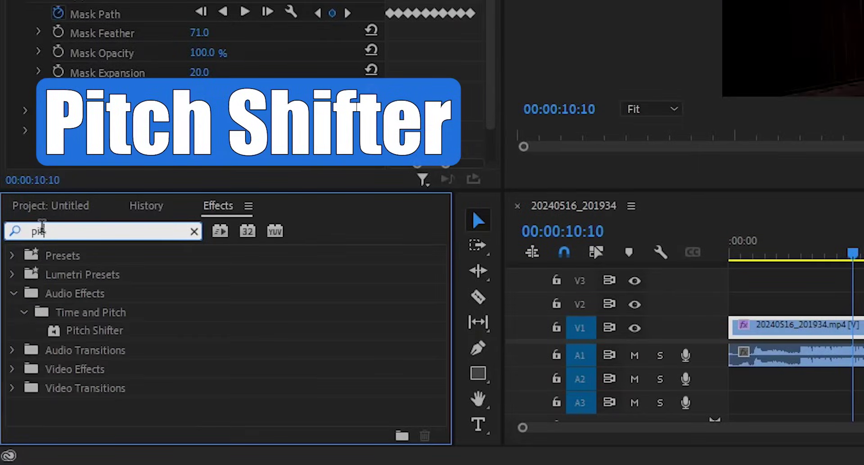
text(tch shifter)
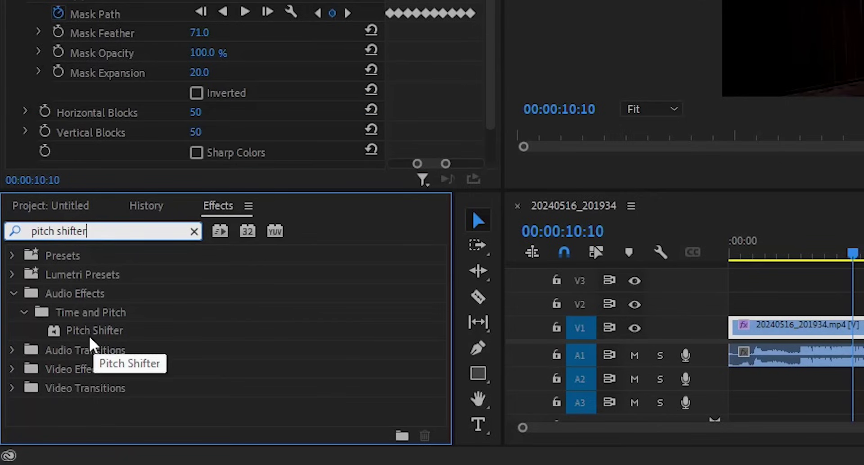
drag(90, 334, 789, 358)
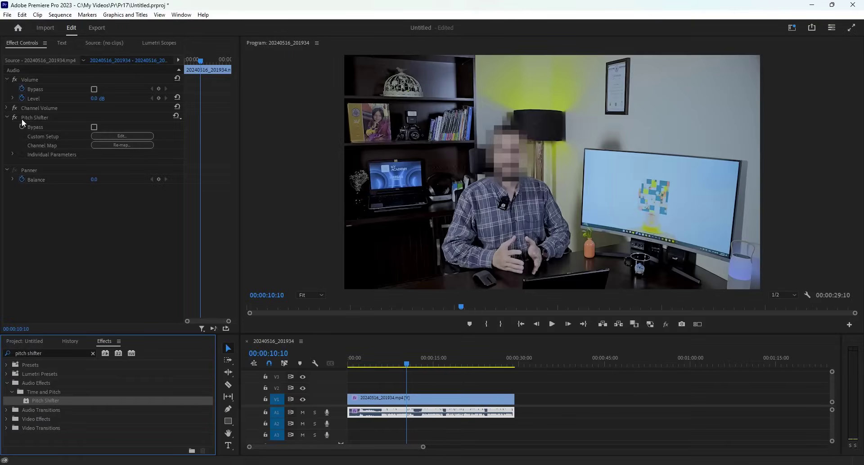
Lower both Cents and Semi-tones in the Pitch Shifter's custom setup to deepen the voice.
click(123, 135)
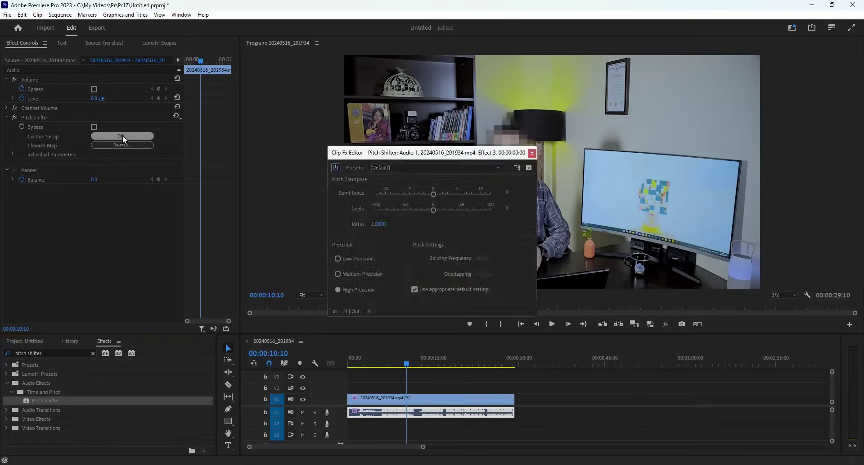
drag(388, 157, 211, 149)
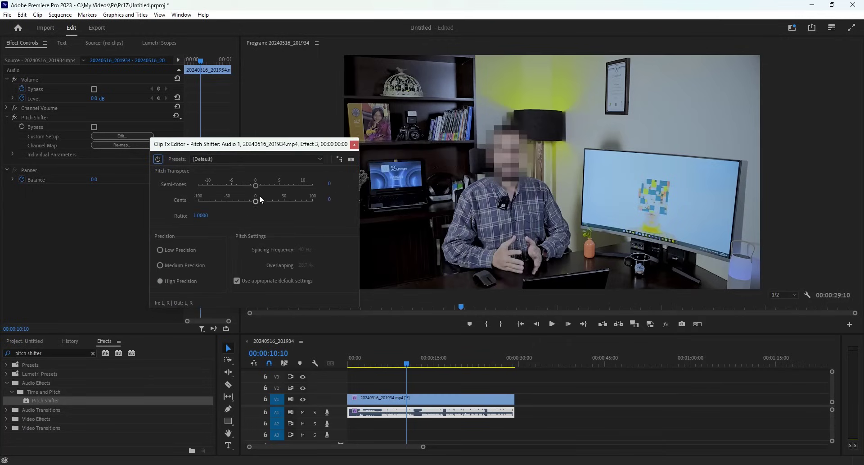
drag(245, 148, 234, 147)
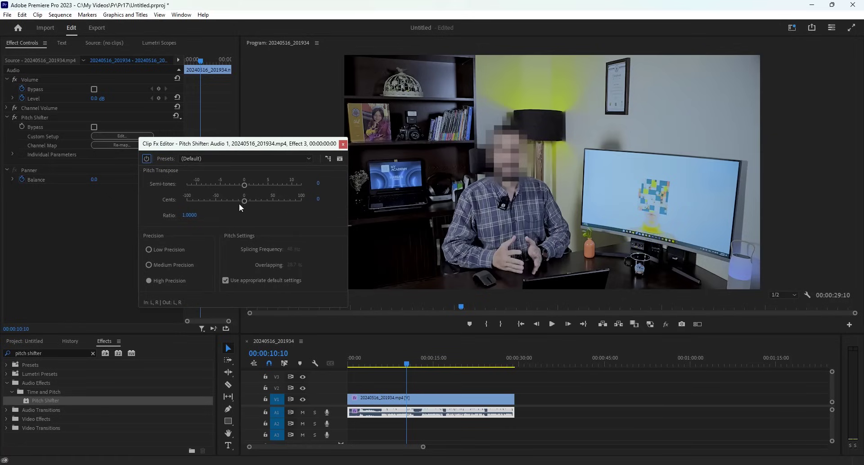
drag(245, 201, 218, 202)
drag(242, 185, 219, 190)
click(343, 144)
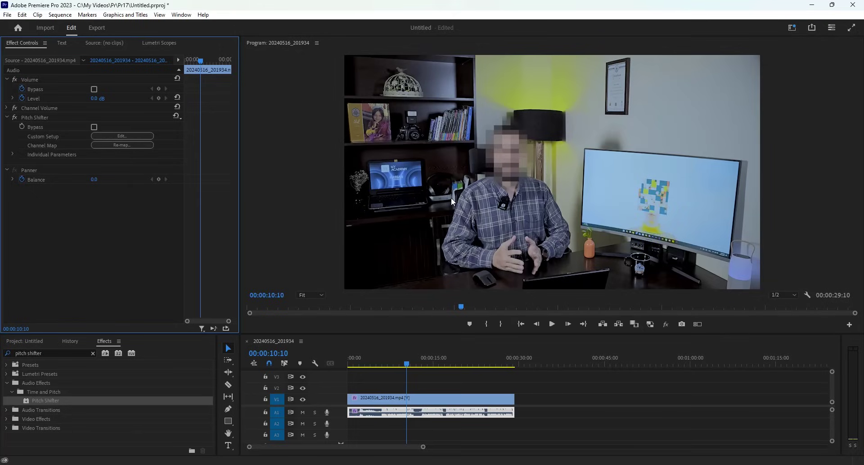
Maximize the Program monitor and play the sequence from the start to about 00:00:13:17 to review the mosaic and altered voice.
key(grave)
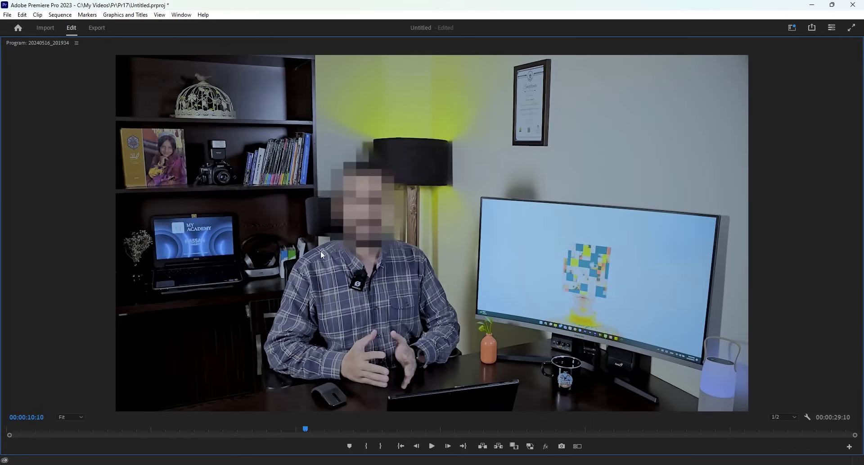
drag(17, 431, 8, 433)
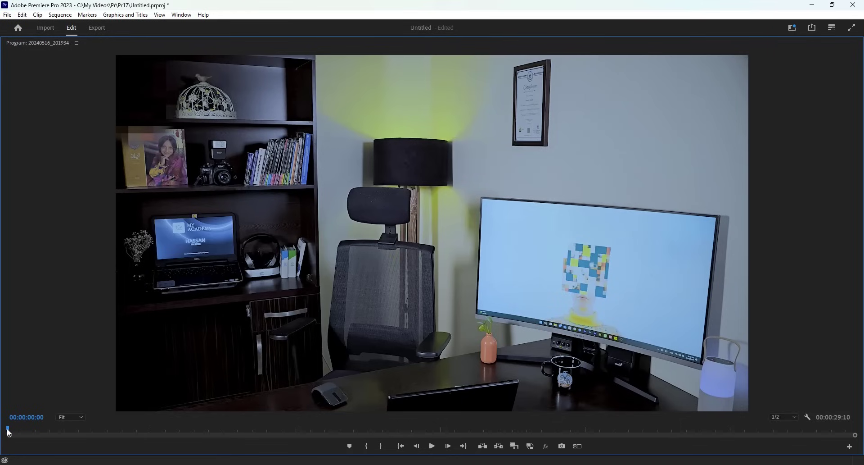
click(432, 446)
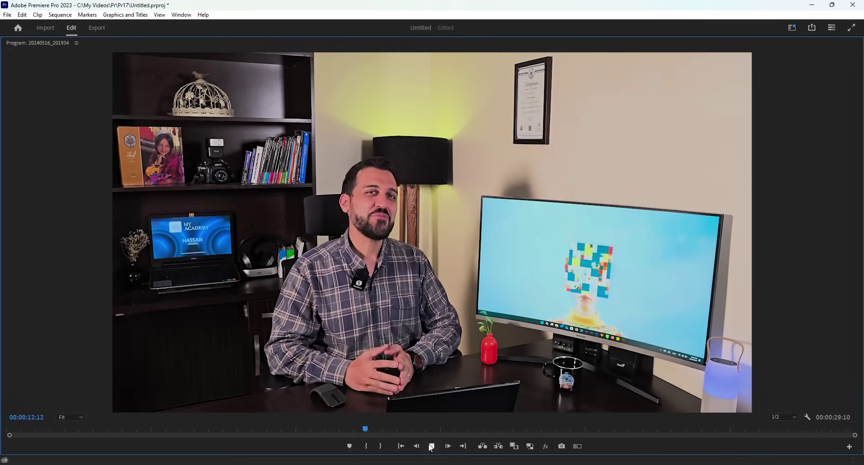
click(431, 448)
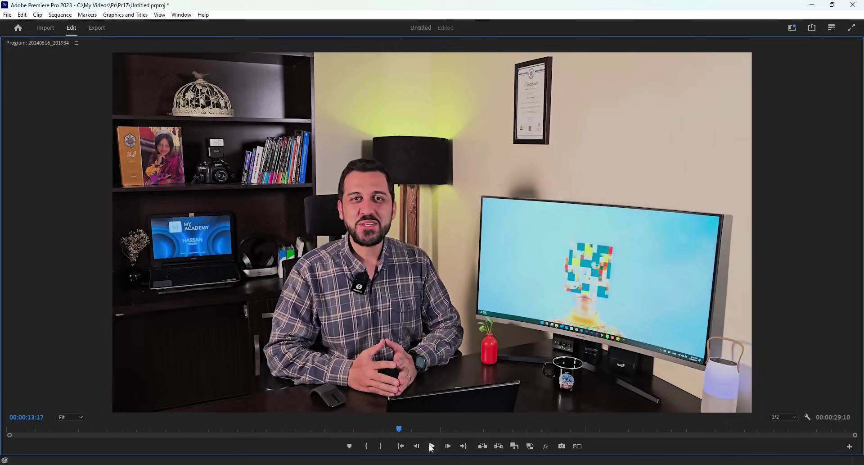